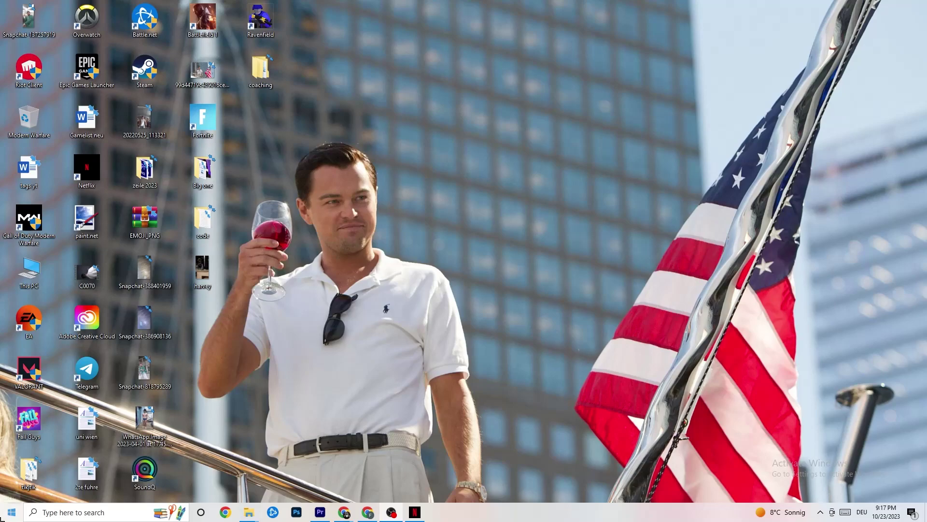
- Launch Settings from the Start menu and go to the System category
{"action": "left_click", "coordinate": [1, 518]}
{"action": "left_click", "coordinate": [15, 472]}
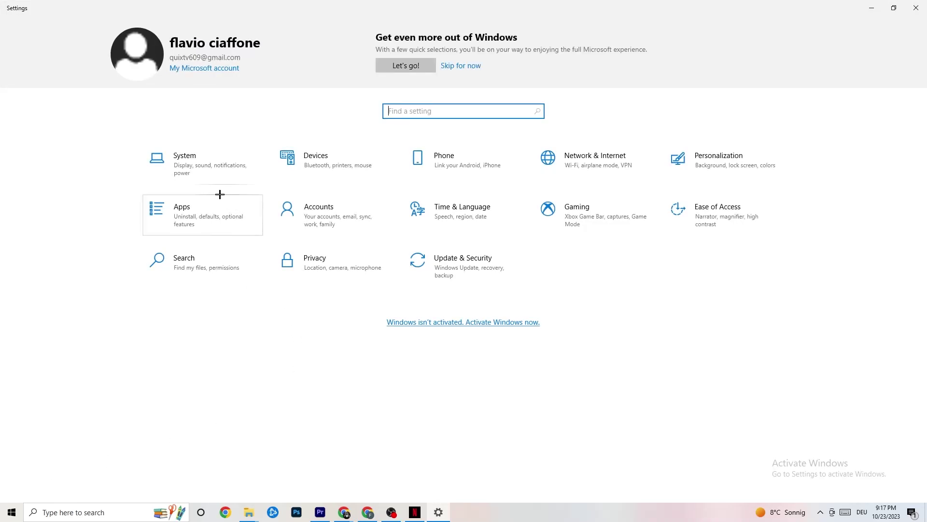
{"action": "left_click", "coordinate": [199, 168]}
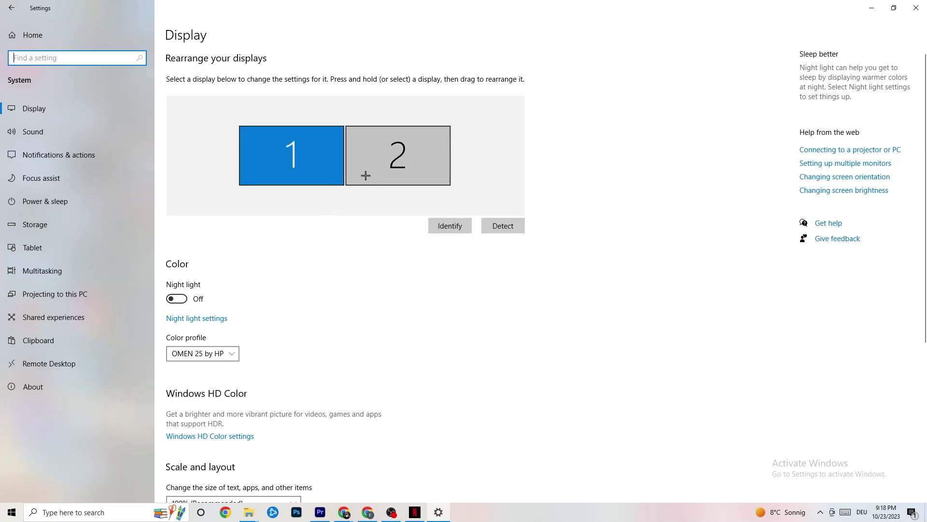
- Check the color profile, scaling and resolution, keeping 100% scaling and 1920 × 1080
{"action": "scroll", "coordinate": [304, 174], "scroll_direction": "down", "scroll_amount": 5}
{"action": "left_click", "coordinate": [229, 127]}
{"action": "left_click", "coordinate": [272, 114]}
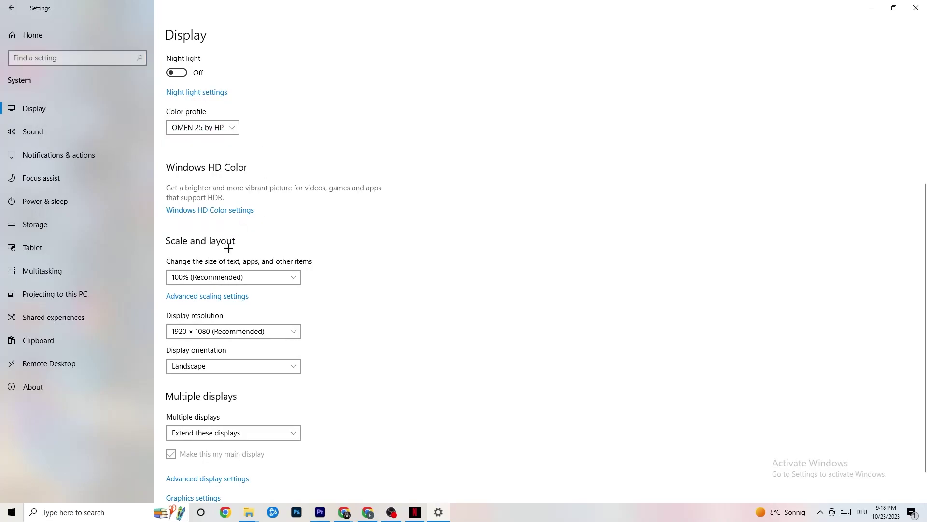
{"action": "left_click", "coordinate": [285, 277]}
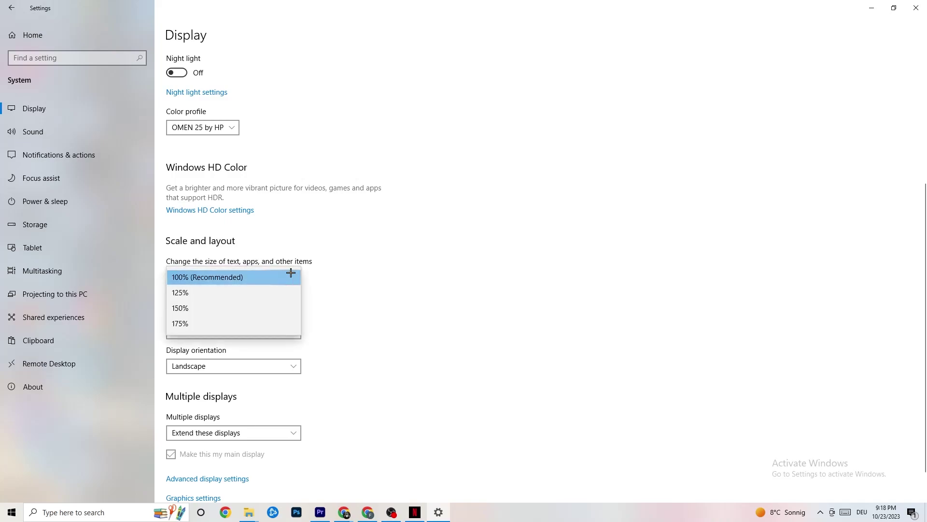
{"action": "left_click", "coordinate": [396, 237]}
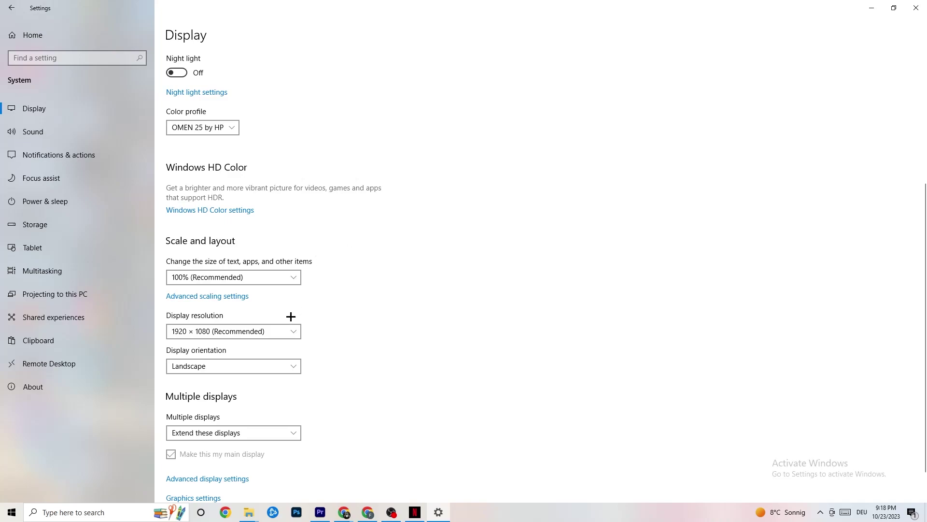
{"action": "left_click", "coordinate": [294, 331]}
{"action": "left_click", "coordinate": [292, 331]}
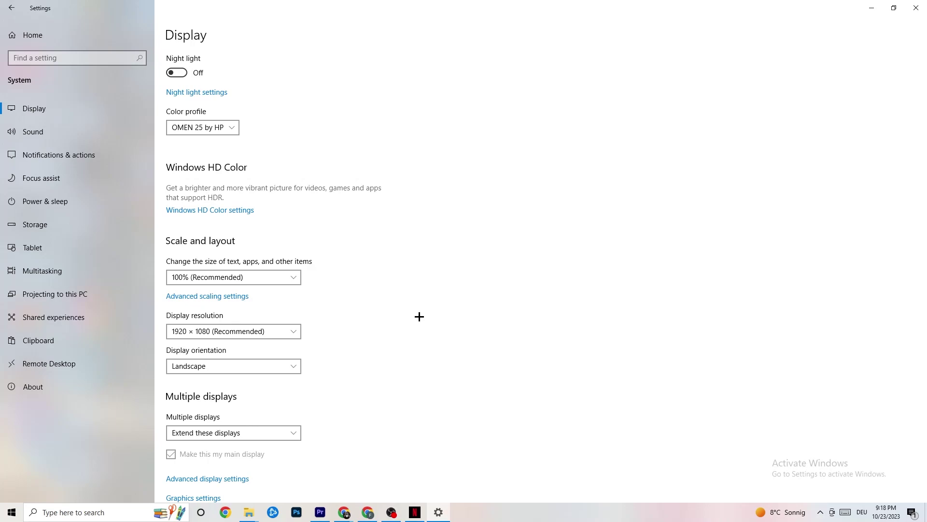
{"action": "left_click", "coordinate": [290, 331]}
{"action": "left_click", "coordinate": [346, 321]}
- Review Storage Sense, keeping 14-day recycle bin cleanup and weekly runs, then return home
{"action": "left_click", "coordinate": [60, 232]}
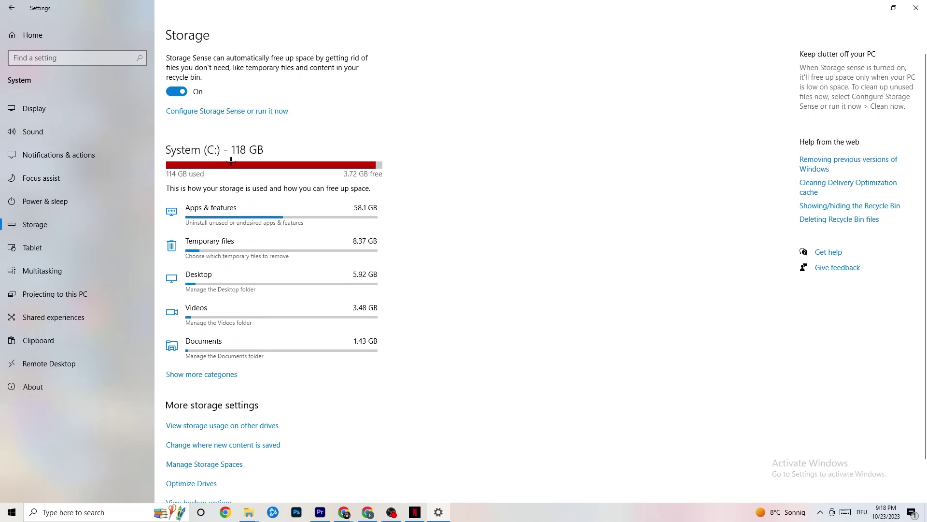
{"action": "left_click", "coordinate": [268, 115]}
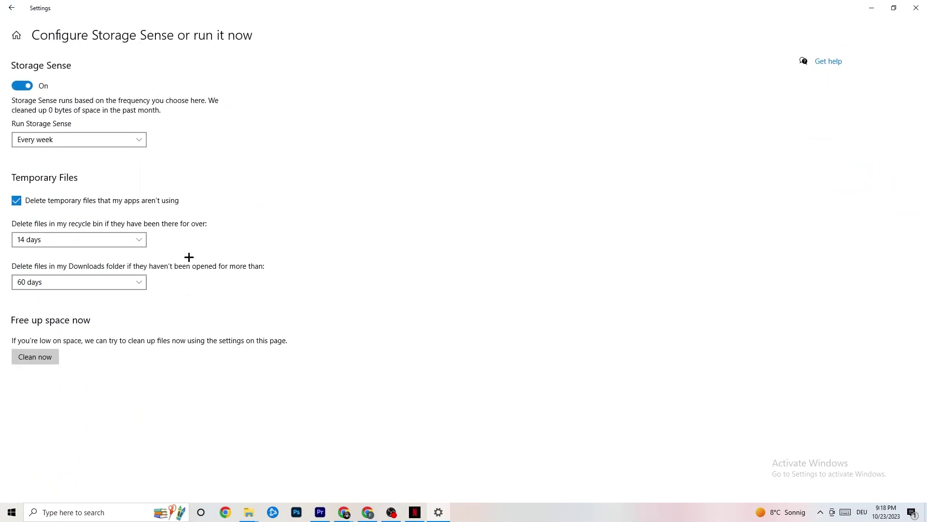
{"action": "left_click", "coordinate": [64, 238]}
{"action": "left_click", "coordinate": [162, 190]}
{"action": "left_click", "coordinate": [87, 138]}
{"action": "left_click", "coordinate": [243, 126]}
{"action": "left_click", "coordinate": [8, 4]}
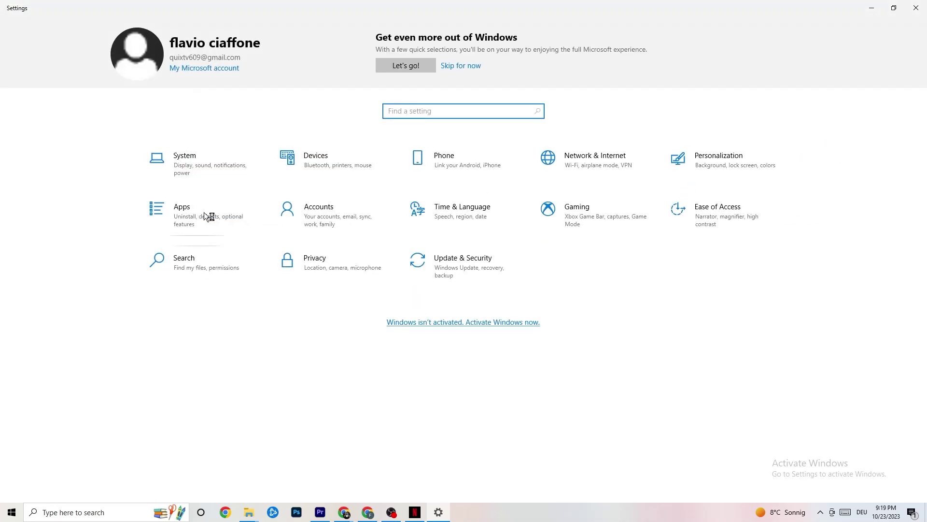
- Show System's Power & sleep page (screen 10 min, sleep 30 min) and close the power plans window
{"action": "left_click", "coordinate": [218, 156]}
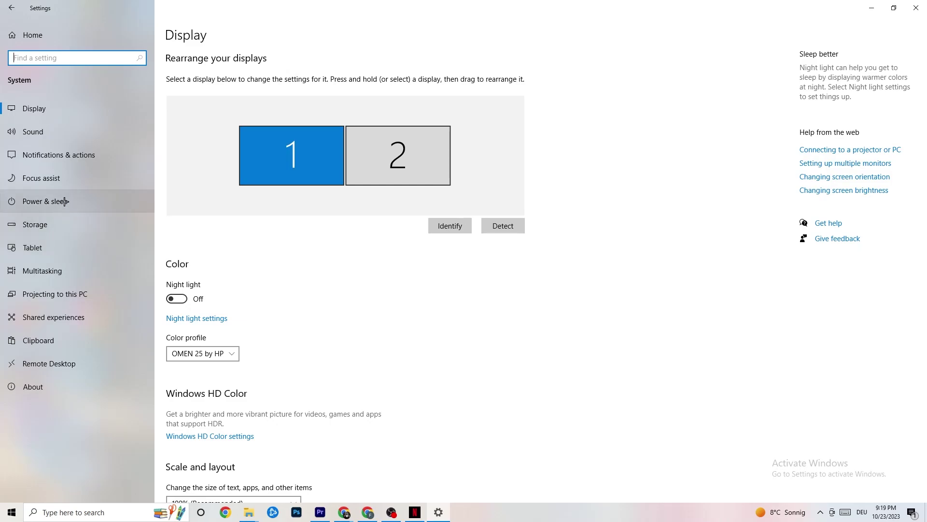
{"action": "left_click", "coordinate": [32, 198]}
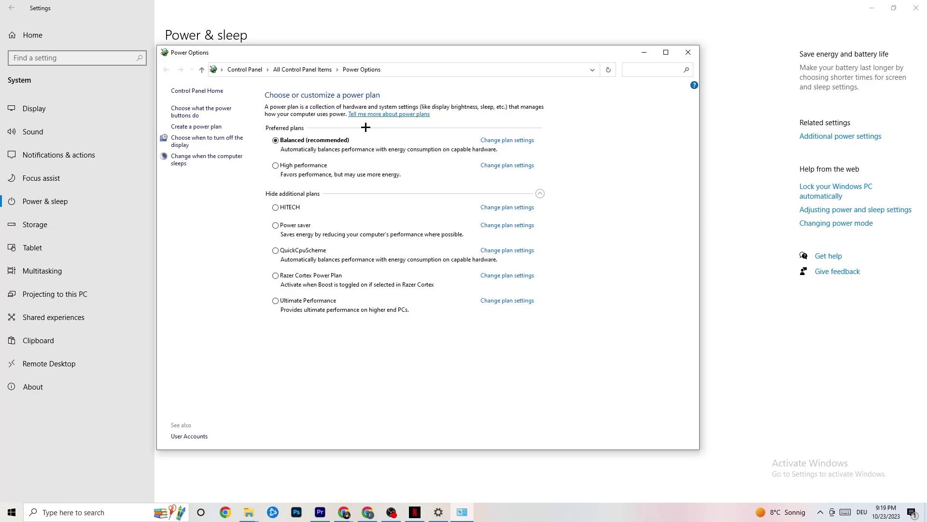
{"action": "left_click", "coordinate": [690, 54]}
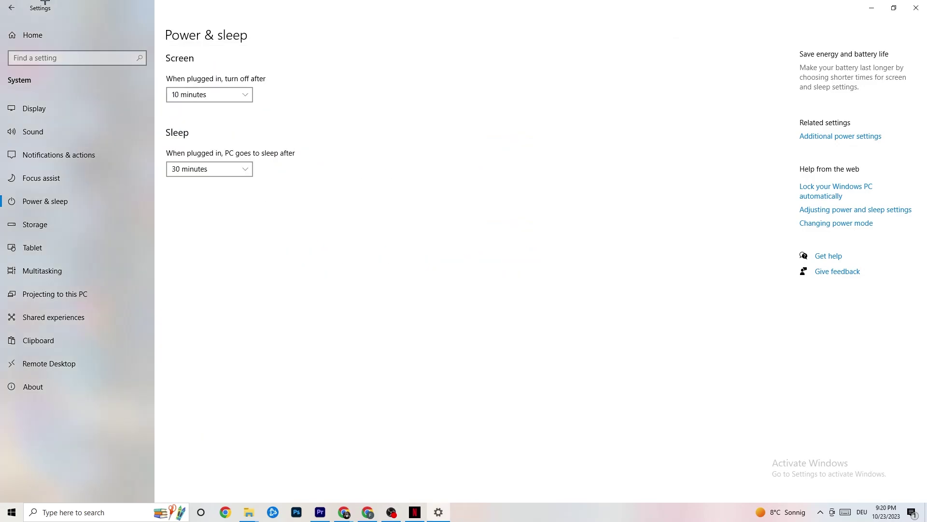
- Go from Settings home to Gaming's Xbox Game Bar page, which shows Game Bar Off
{"action": "left_click", "coordinate": [16, 6]}
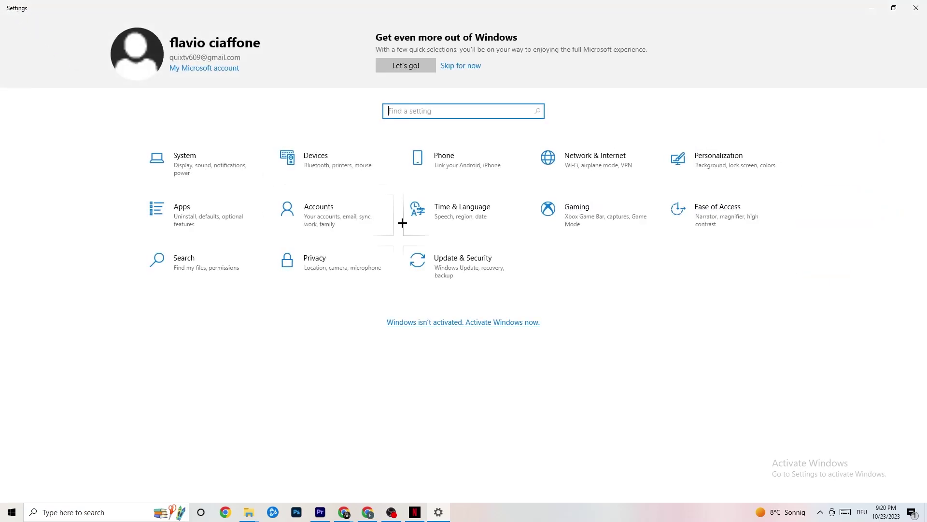
{"action": "left_click", "coordinate": [589, 226]}
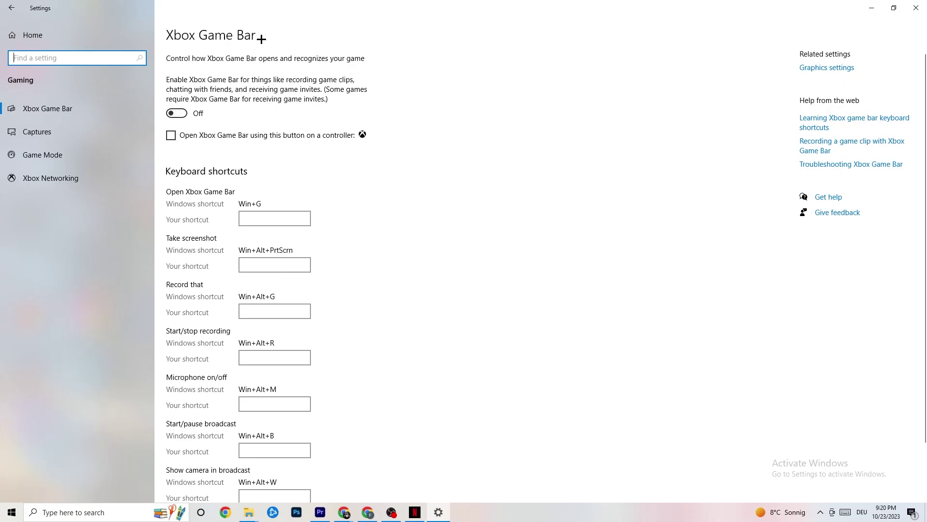
{"action": "scroll", "coordinate": [331, 221], "scroll_direction": "down", "scroll_amount": 3}
{"action": "scroll", "coordinate": [352, 277], "scroll_direction": "up", "scroll_amount": 1}
{"action": "scroll", "coordinate": [352, 277], "scroll_direction": "up", "scroll_amount": 1}
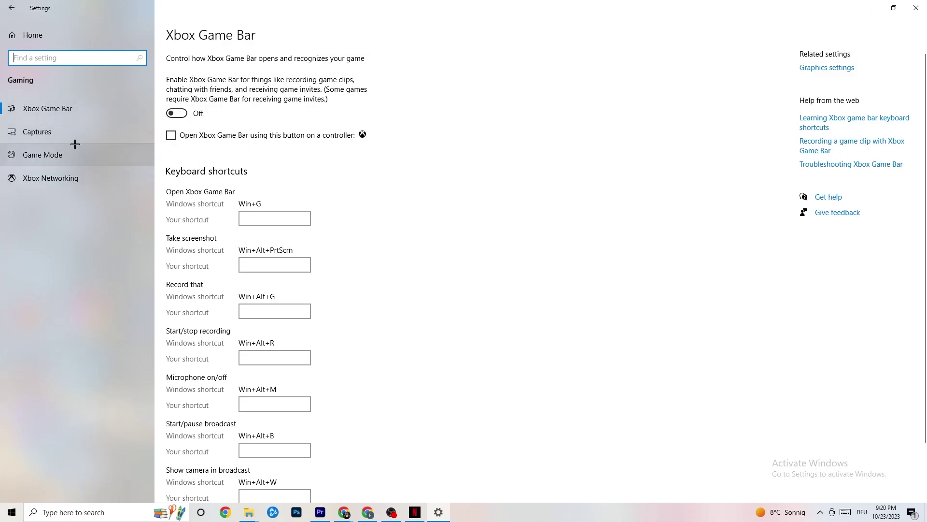
- Review the Captures options (recording off, 30 fps, Standard quality), then view the Game Mode page
{"action": "left_click", "coordinate": [72, 128]}
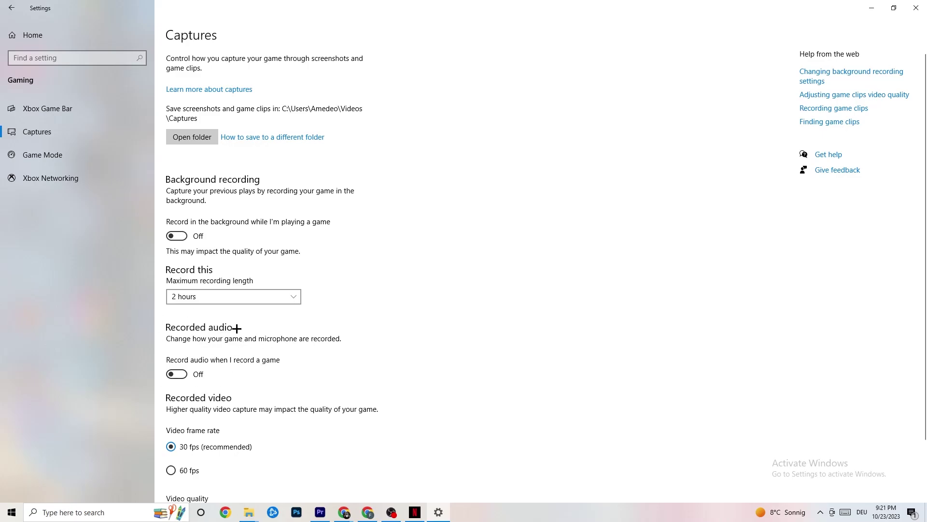
{"action": "scroll", "coordinate": [237, 328], "scroll_direction": "down", "scroll_amount": 3}
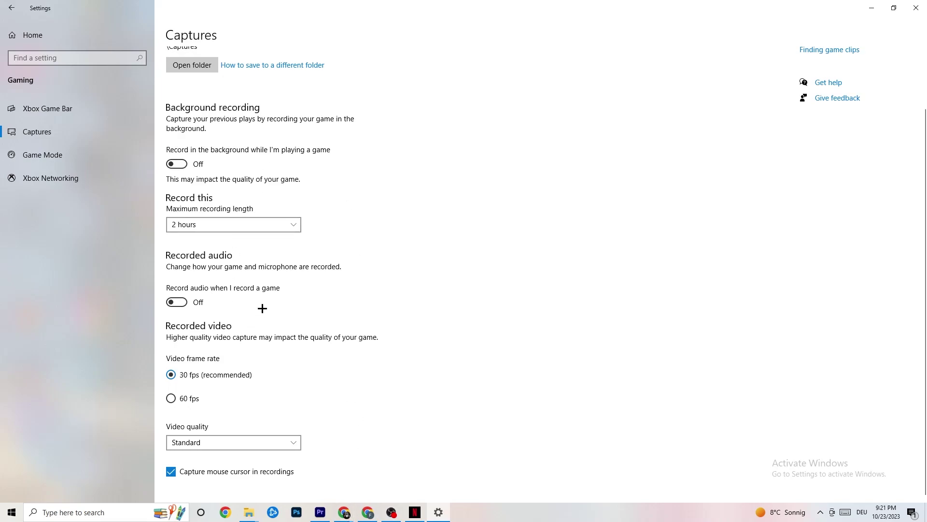
{"action": "left_click", "coordinate": [70, 159]}
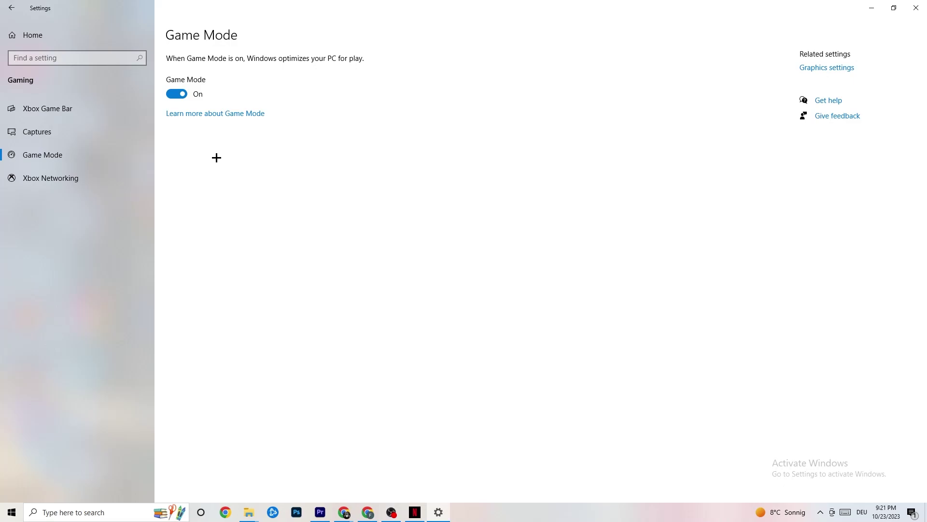
- Go back from the Game Mode page to the Settings home page
{"action": "left_click", "coordinate": [14, 7]}
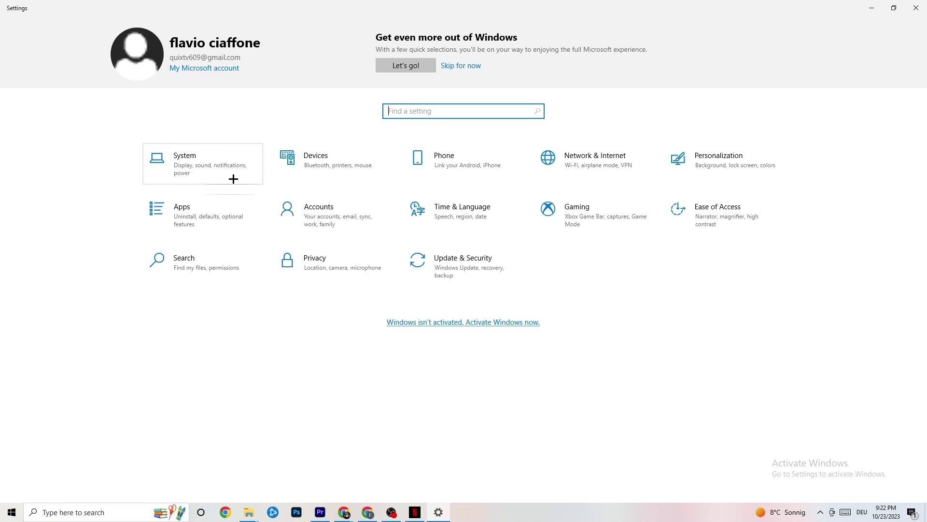
- Open Update & Security from the home page to show Windows Update status
{"action": "left_click", "coordinate": [478, 275]}
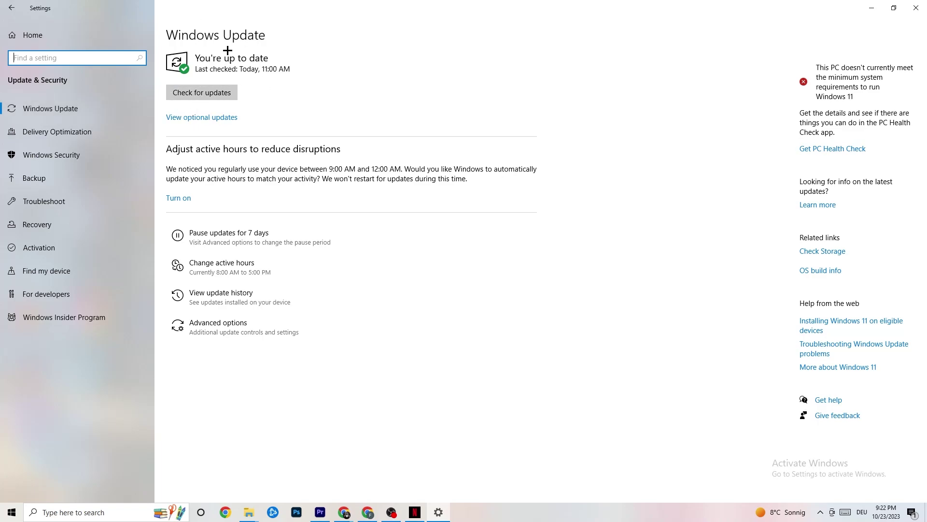
- Move from the Windows Update page to Update & Security's Troubleshoot page
{"action": "left_click", "coordinate": [285, 70]}
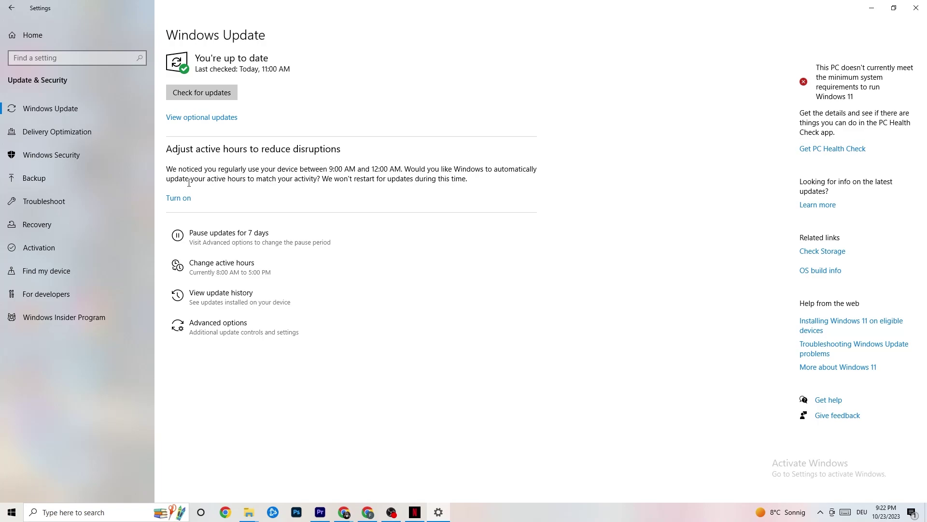
{"action": "left_click", "coordinate": [75, 201]}
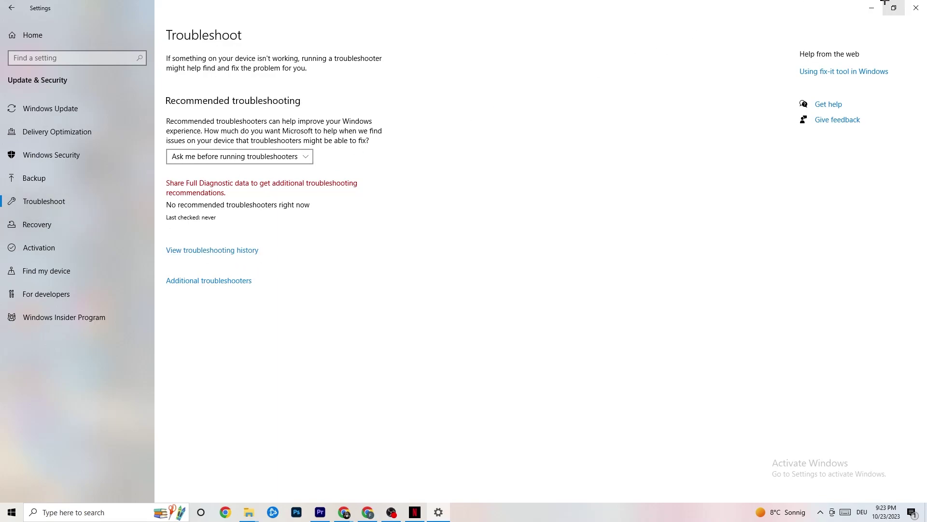
- Close the Settings window to reveal the desktop
{"action": "left_click", "coordinate": [912, 4]}
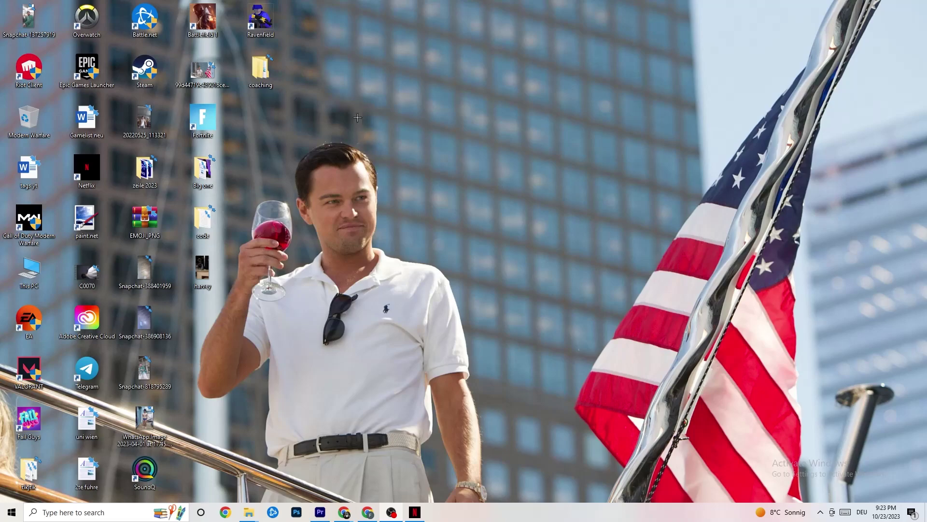
- Reposition the Steam shortcut near the screen centre and open its Properties
{"action": "left_click_drag", "start_coordinate": [145, 70], "coordinate": [492, 169]}
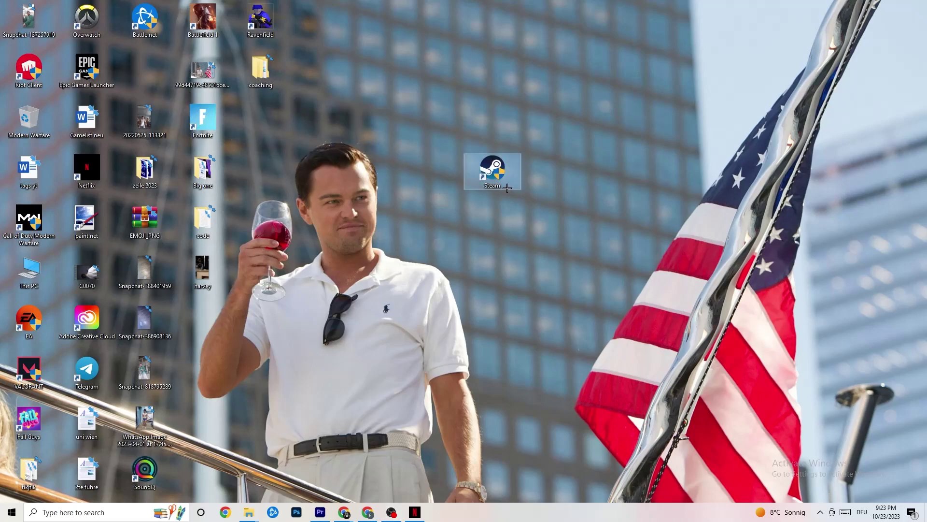
{"action": "right_click", "coordinate": [492, 174]}
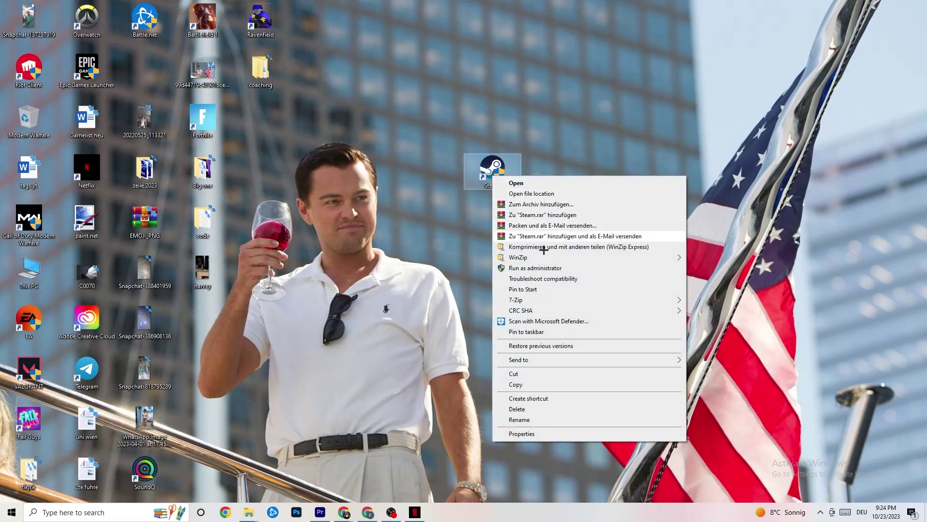
{"action": "left_click", "coordinate": [403, 244]}
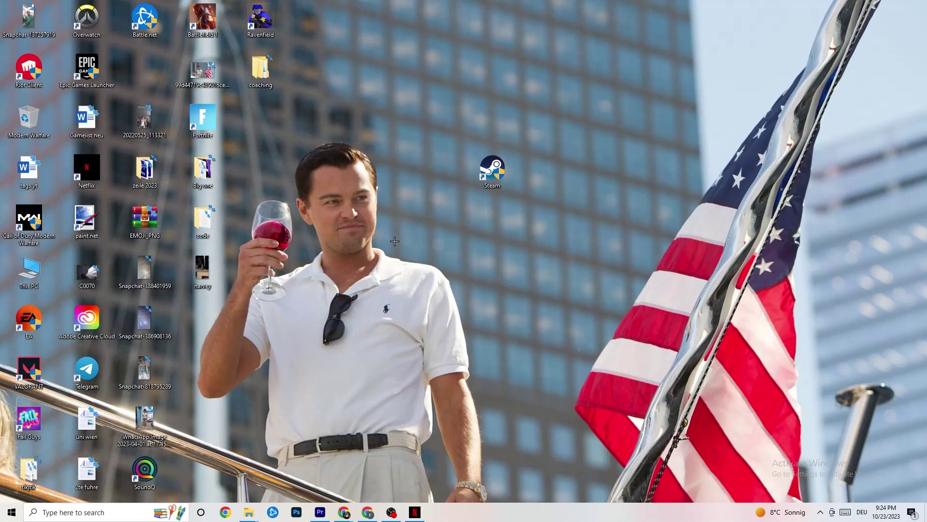
{"action": "left_click_drag", "start_coordinate": [486, 166], "coordinate": [427, 166]}
{"action": "right_click", "coordinate": [427, 173]}
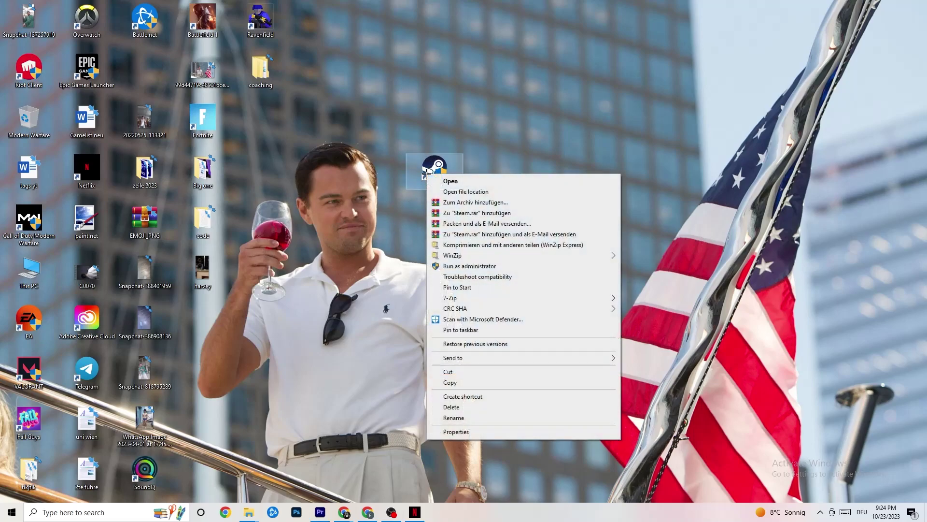
{"action": "left_click", "coordinate": [474, 431]}
- Set Steam's shortcut compatibility to Windows 8 with Run as administrator, and apply with OK
{"action": "left_click_drag", "start_coordinate": [506, 178], "coordinate": [371, 43]}
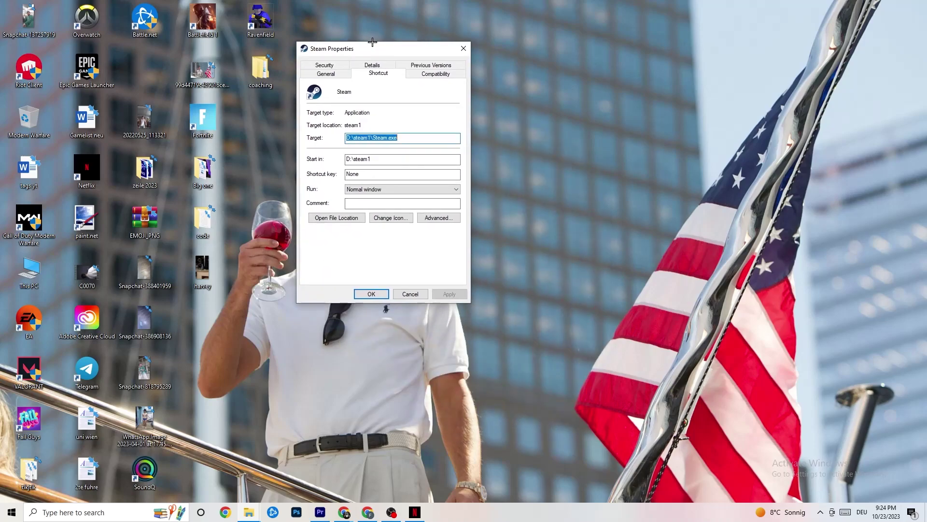
{"action": "left_click", "coordinate": [423, 73]}
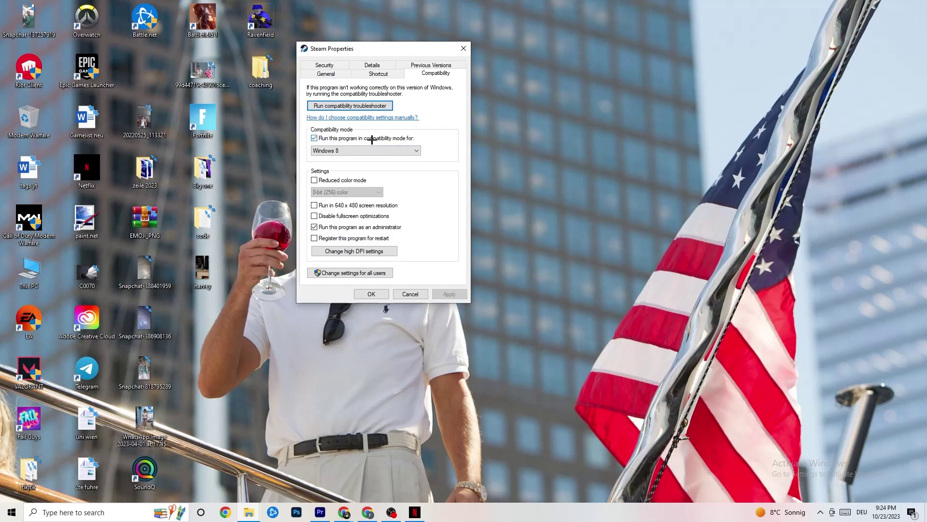
{"action": "left_click", "coordinate": [401, 150]}
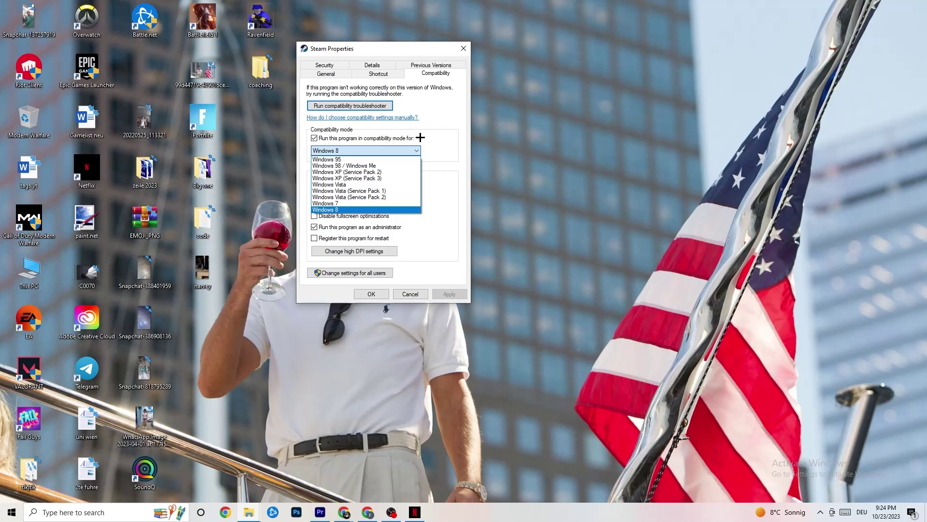
{"action": "left_click", "coordinate": [421, 138]}
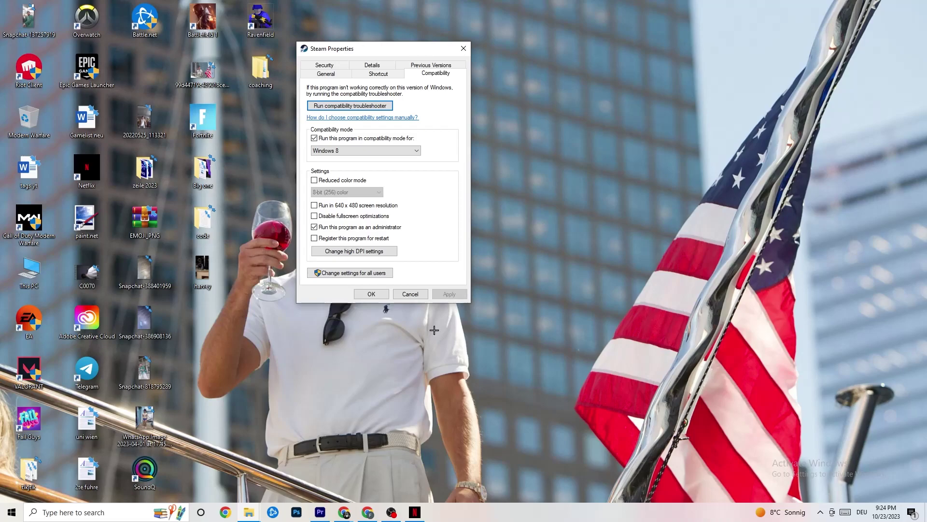
{"action": "left_click", "coordinate": [372, 293]}
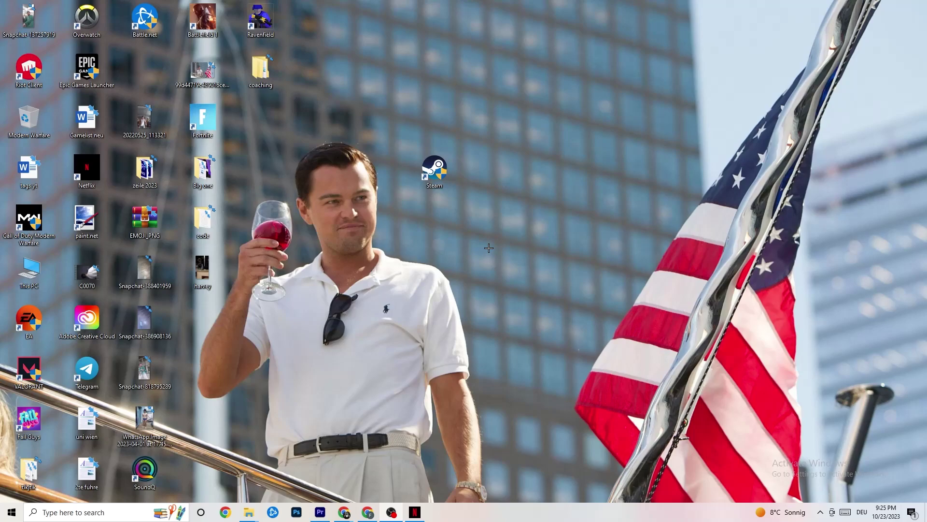
{"action": "right_click", "coordinate": [448, 182]}
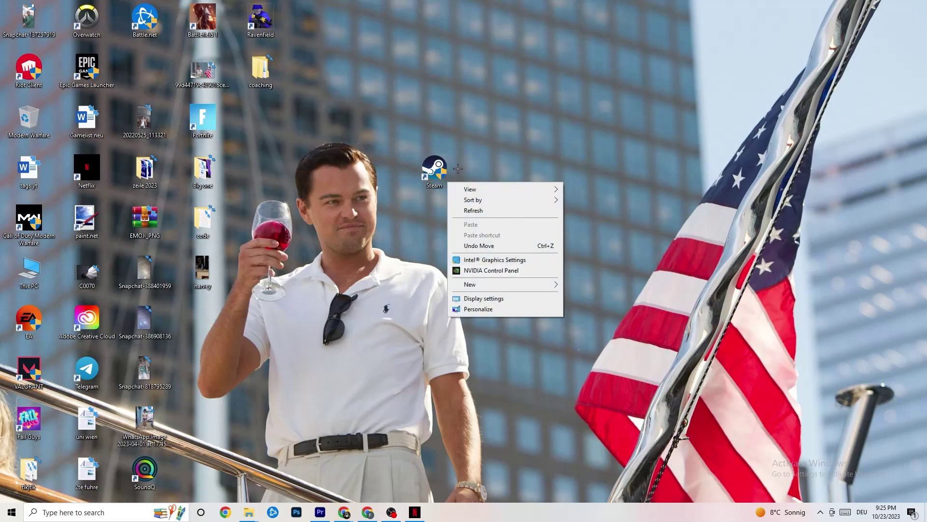
{"action": "right_click", "coordinate": [464, 99]}
{"action": "left_click", "coordinate": [368, 48]}
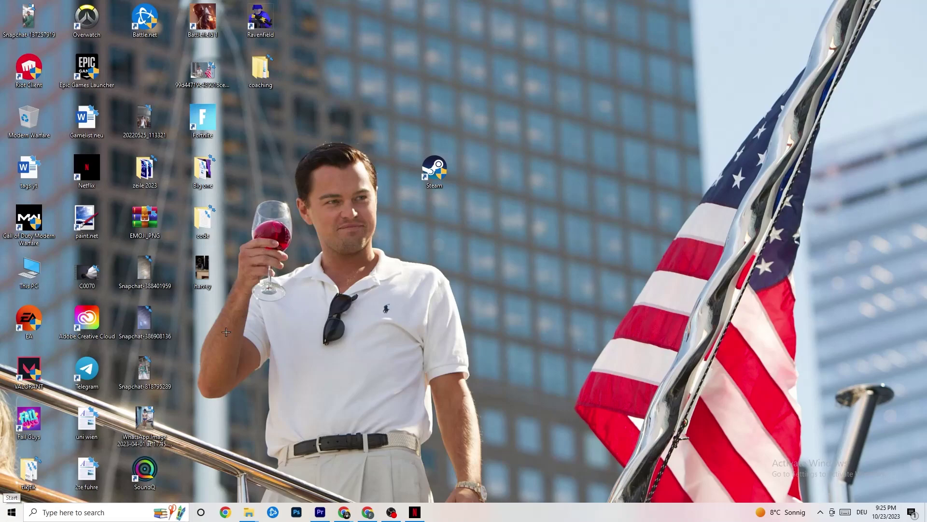
{"action": "left_click", "coordinate": [434, 169]}
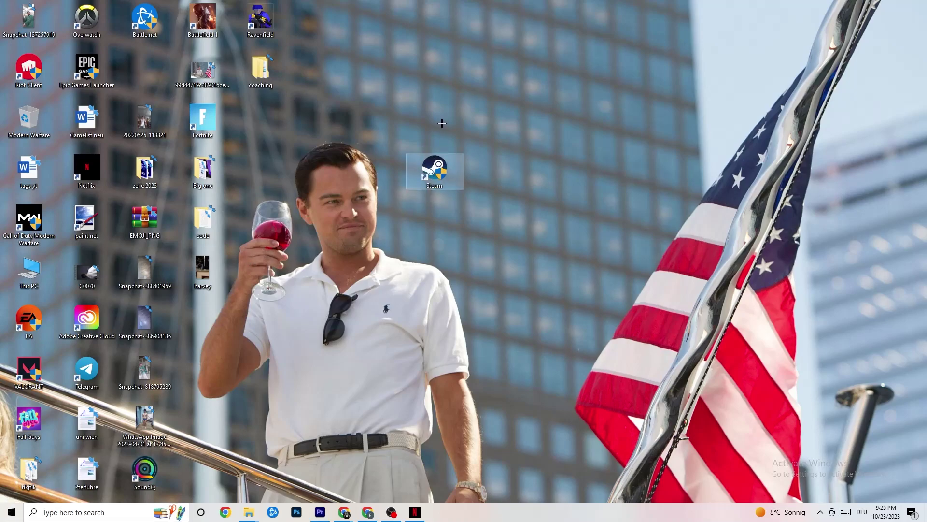